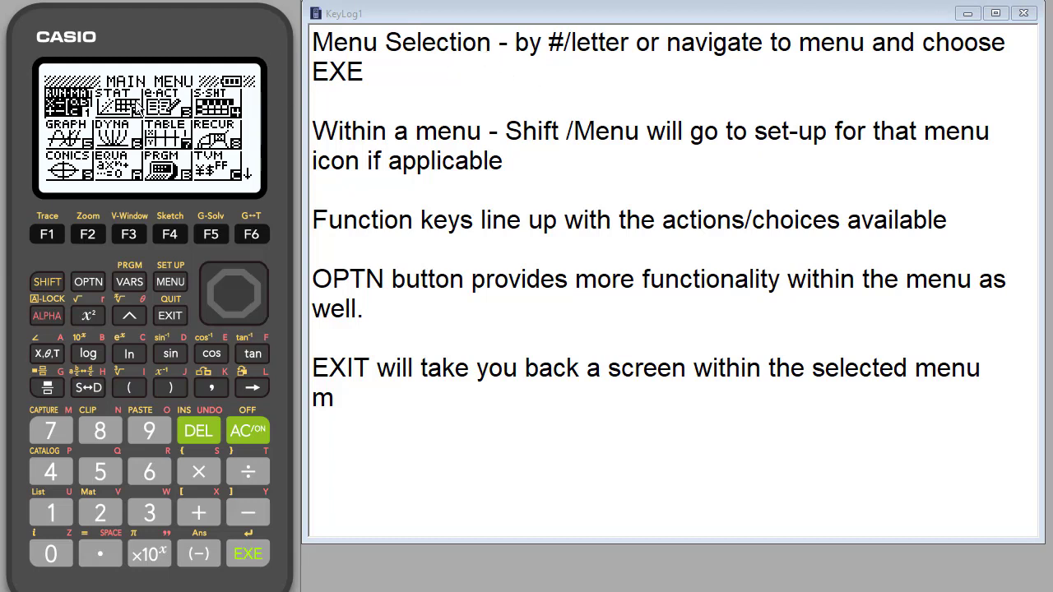
- Highlight STAT on the Main Menu after stepping past RUN-MAT and GRAPH
click(250, 298)
click(217, 301)
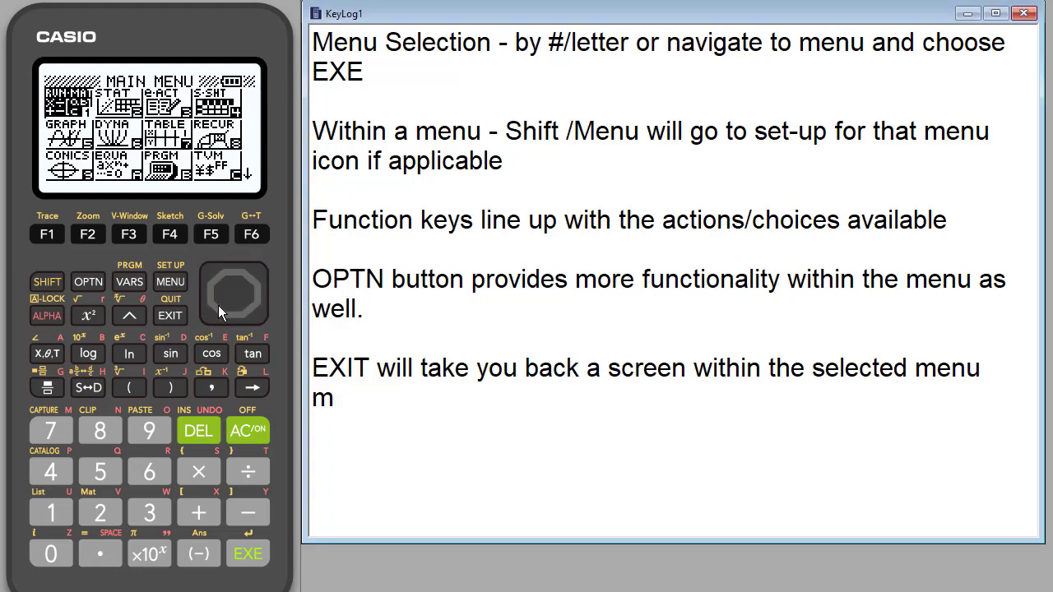
click(227, 315)
click(232, 274)
click(255, 295)
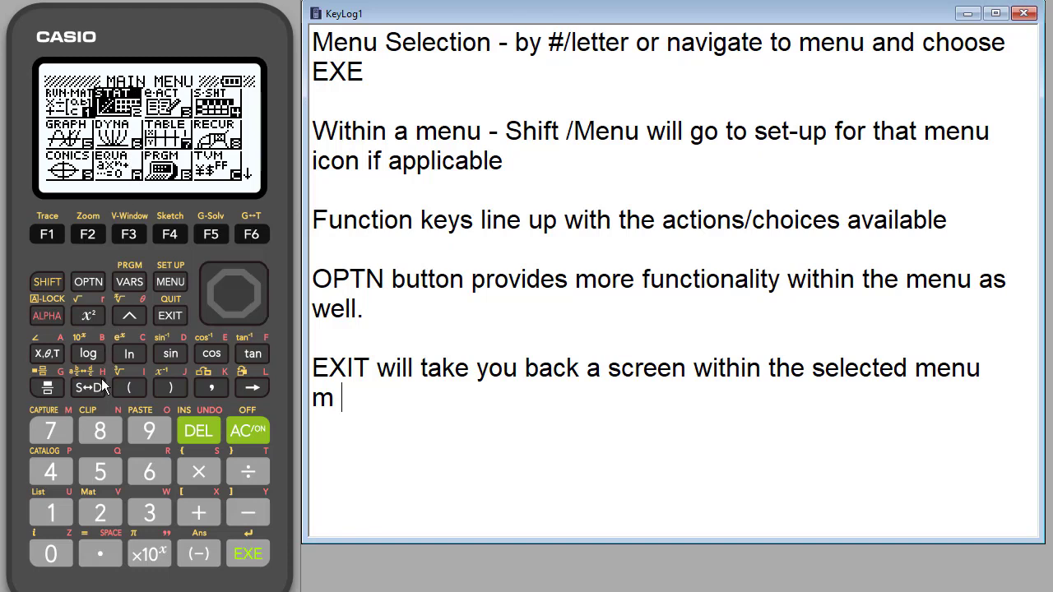
- Open the STAT list editor and enter A as List 1's sub-name
click(100, 513)
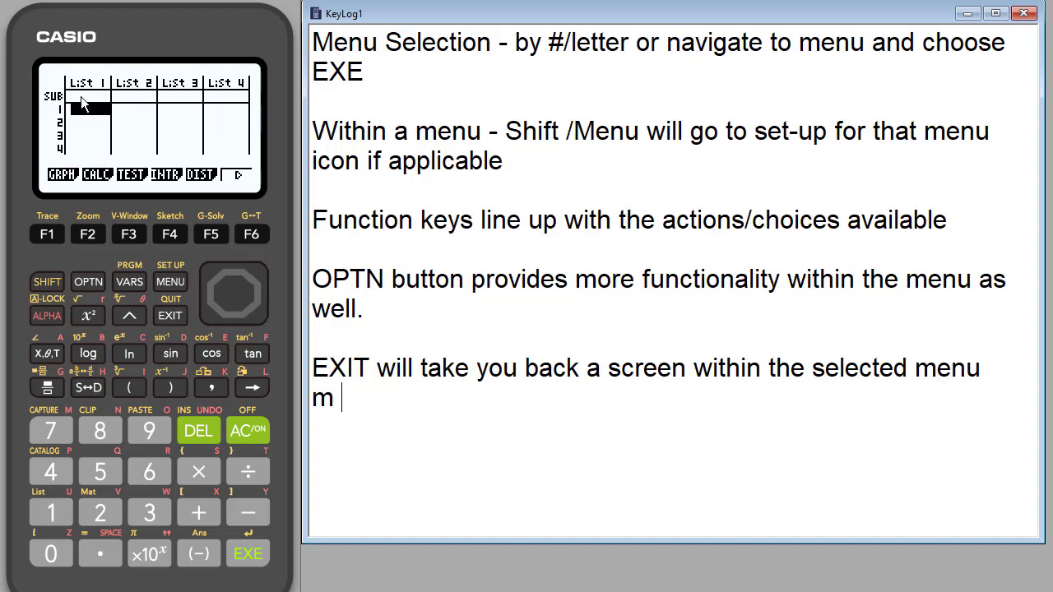
click(234, 271)
click(46, 316)
key(a)
click(247, 554)
- Open the STAT setup and set Frac Result to d/c
click(56, 283)
click(166, 282)
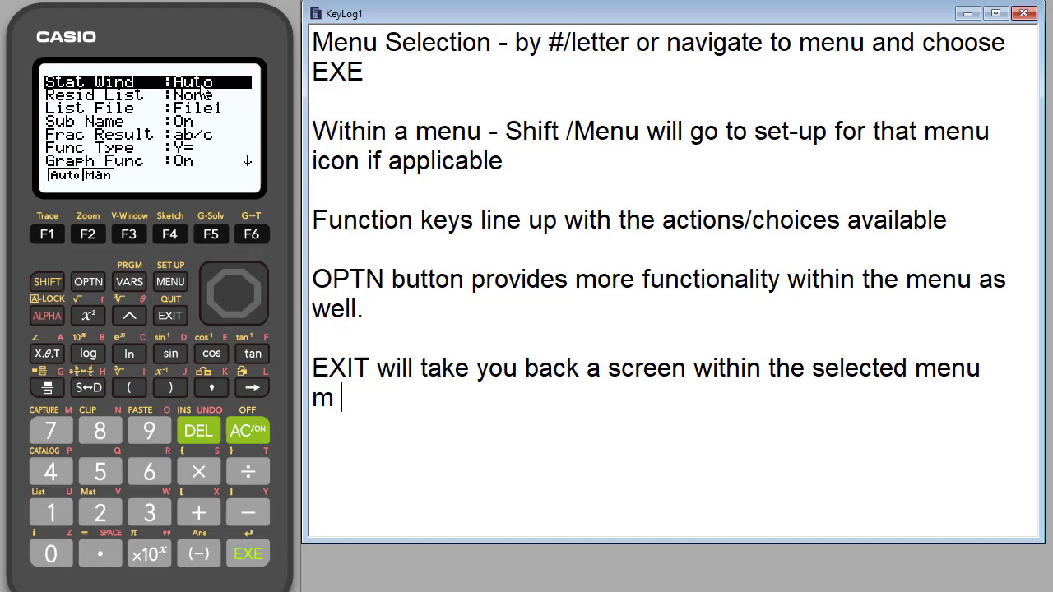
click(234, 313)
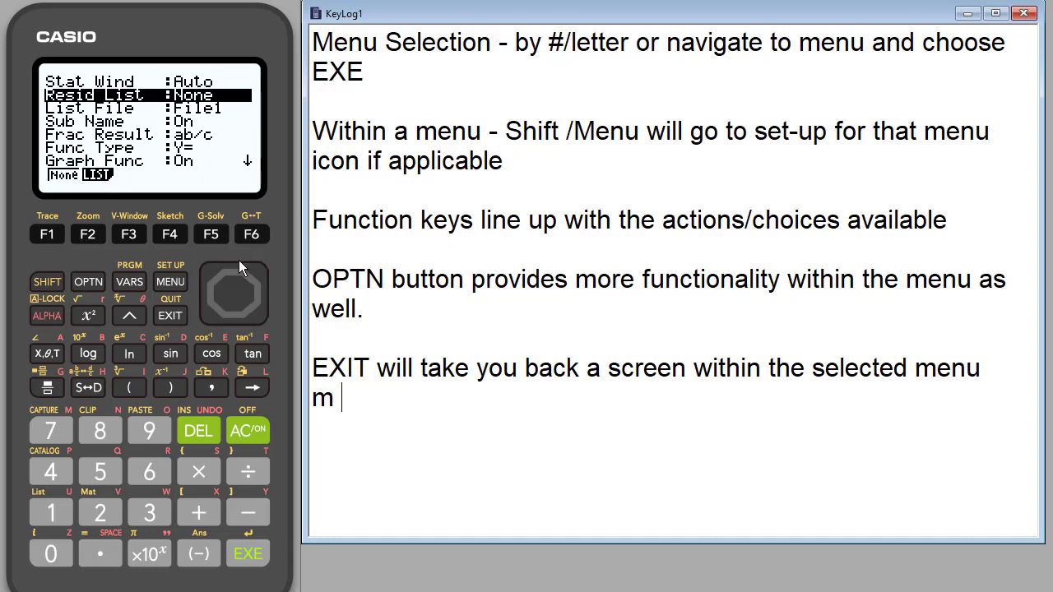
click(236, 310)
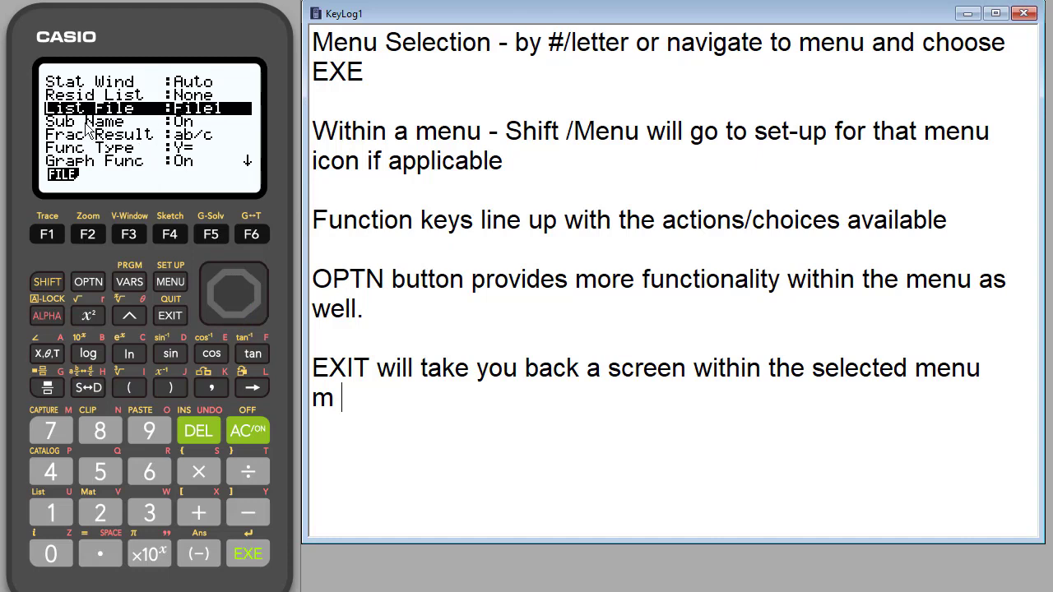
click(234, 318)
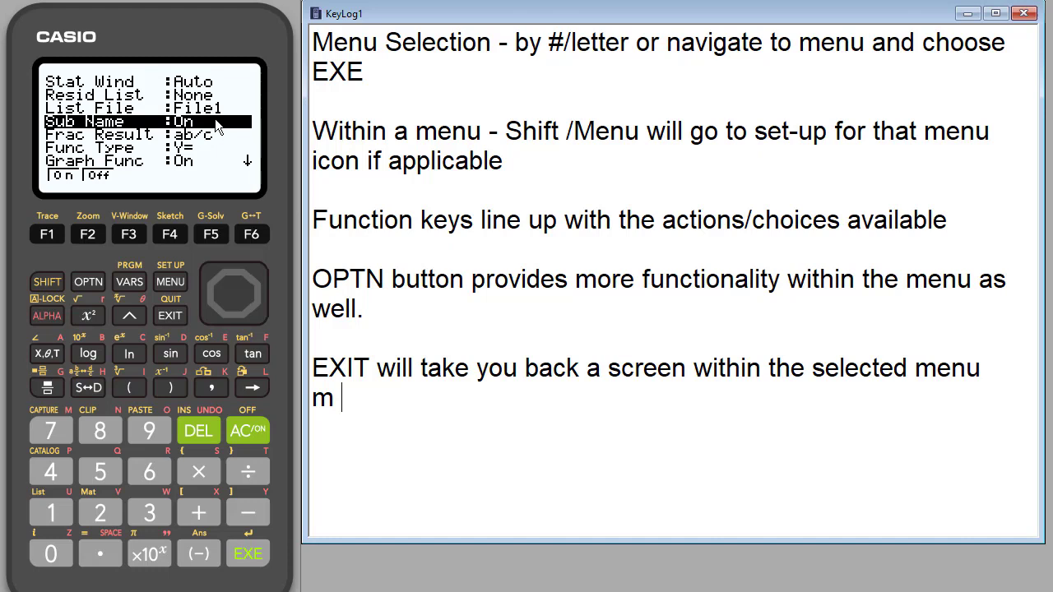
click(223, 314)
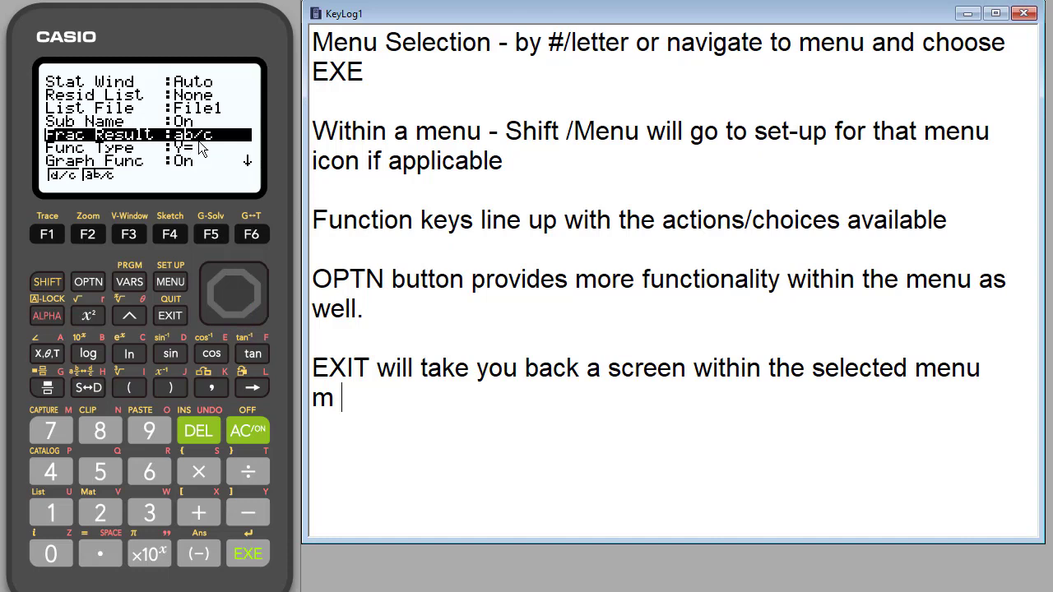
click(58, 234)
- Scroll through Func Type, Graph Func, Background and Sketch Line toward Coord
click(233, 316)
click(232, 317)
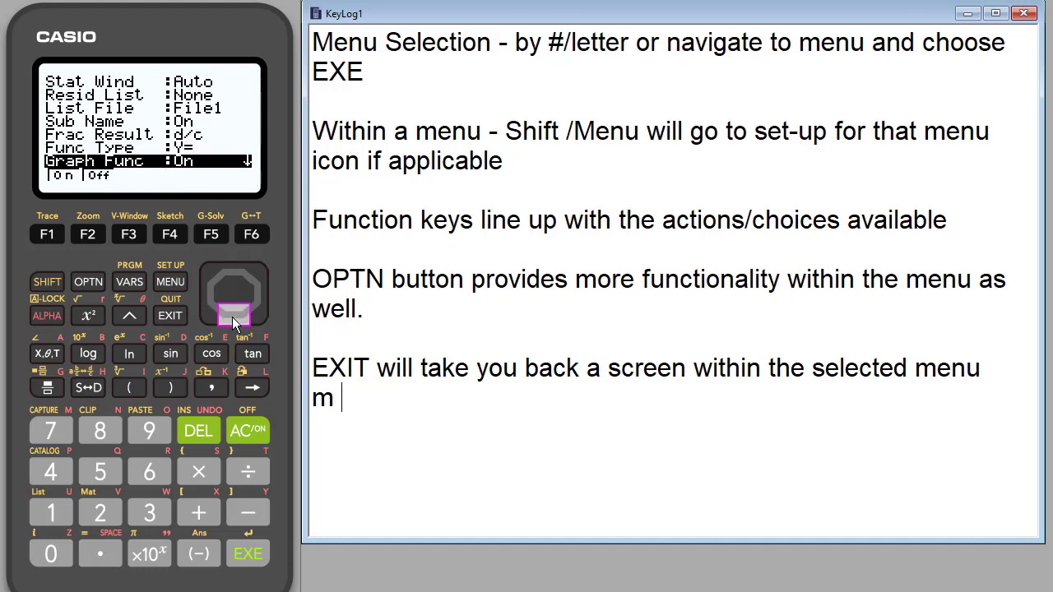
click(232, 317)
click(233, 317)
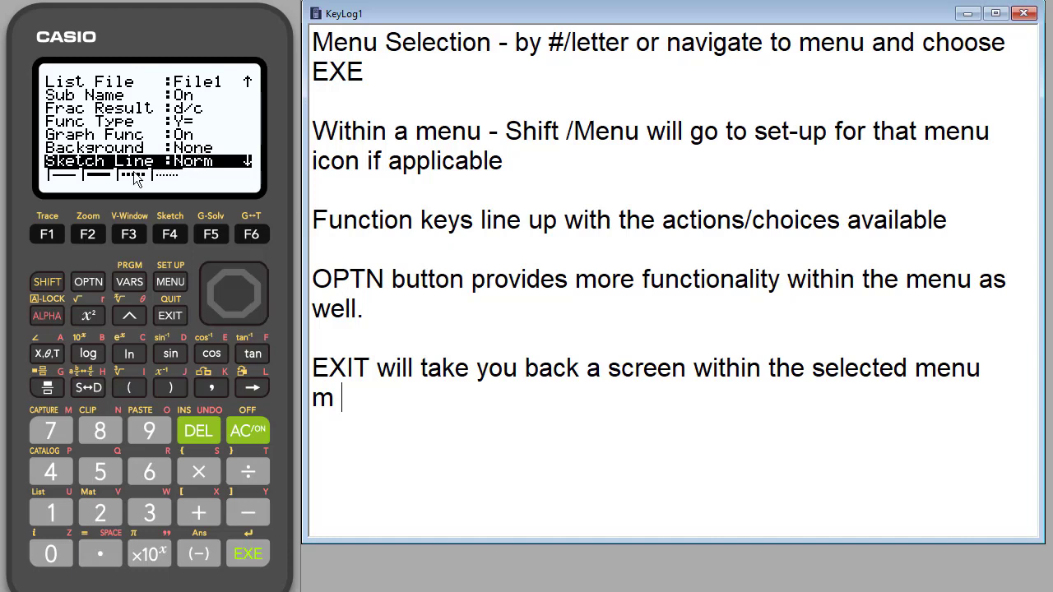
click(233, 313)
click(233, 312)
click(233, 312)
- Exit setup, view the StatGraph on/off states under GRPH SEL, then return
click(180, 315)
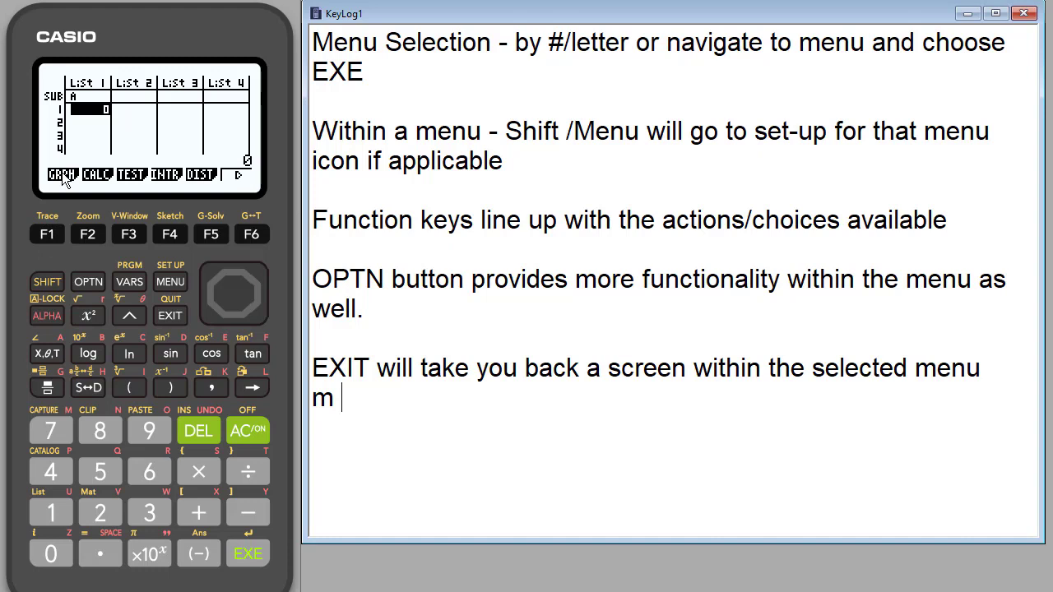
click(48, 235)
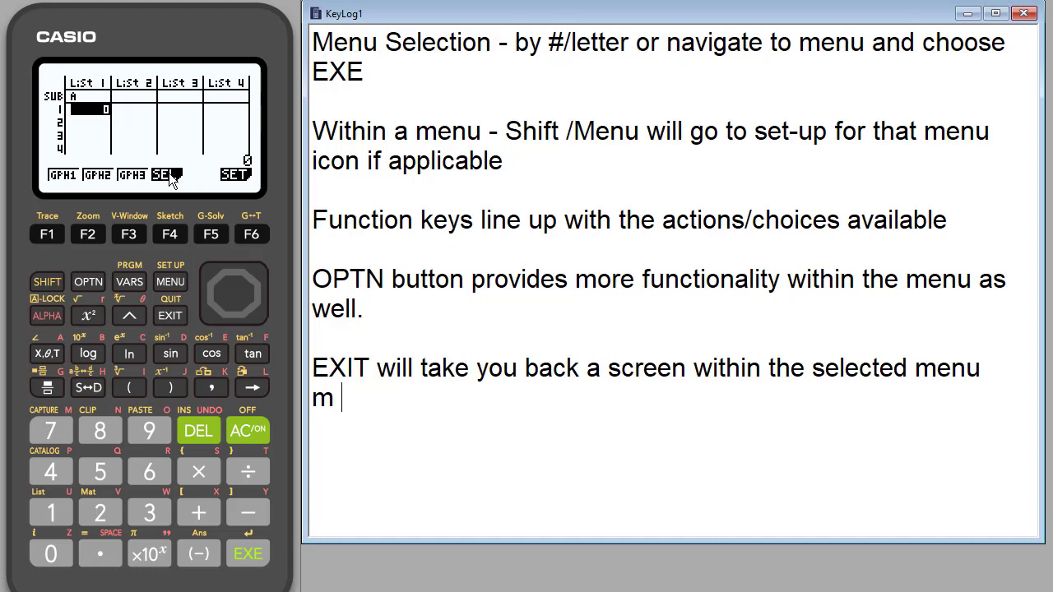
click(171, 236)
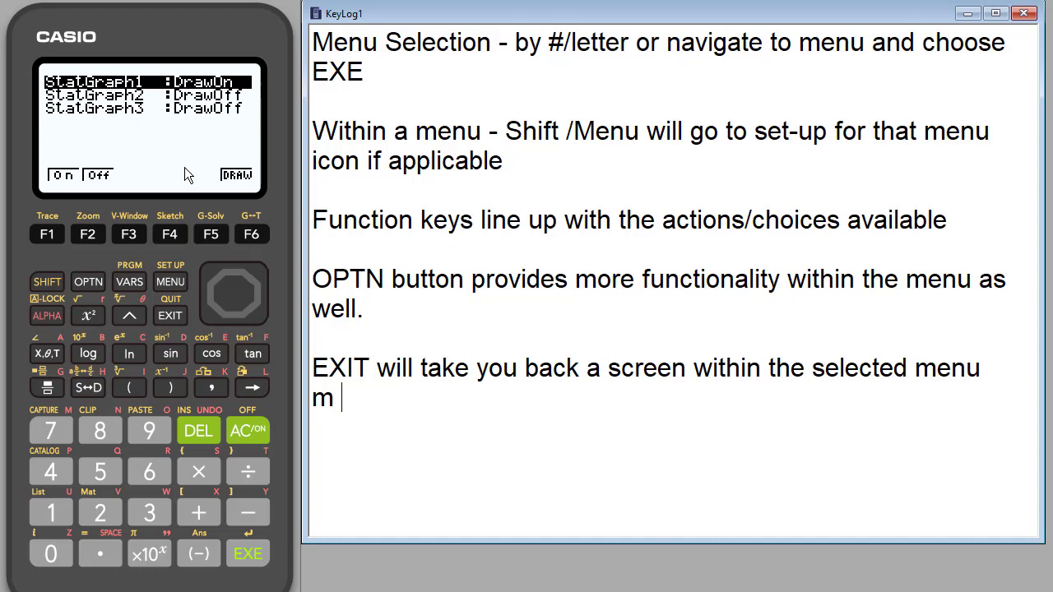
click(170, 317)
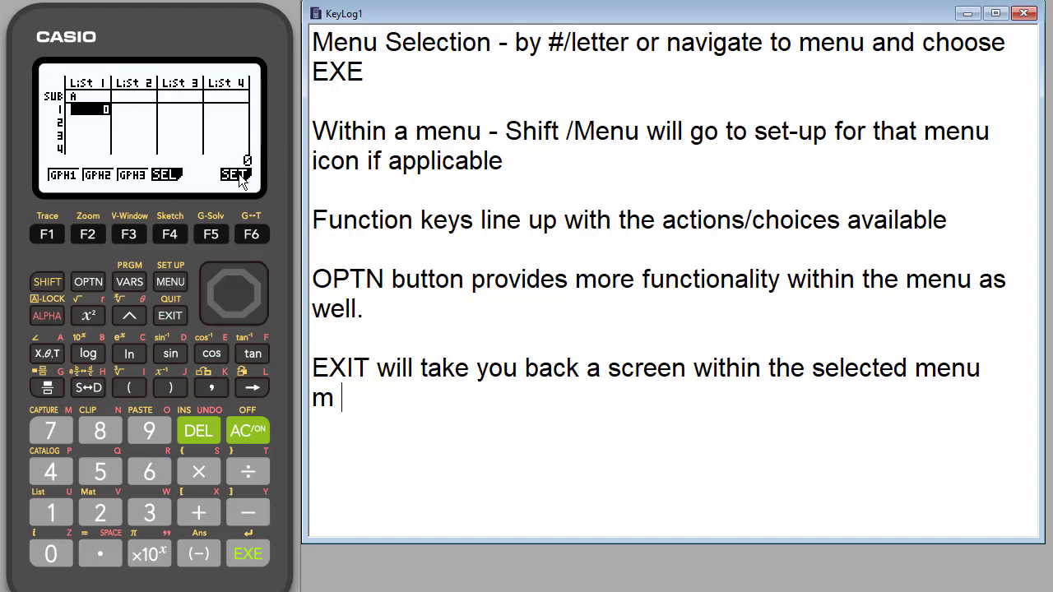
- Page through StatGraph1's graph types and set Graph Type to Bar
click(252, 236)
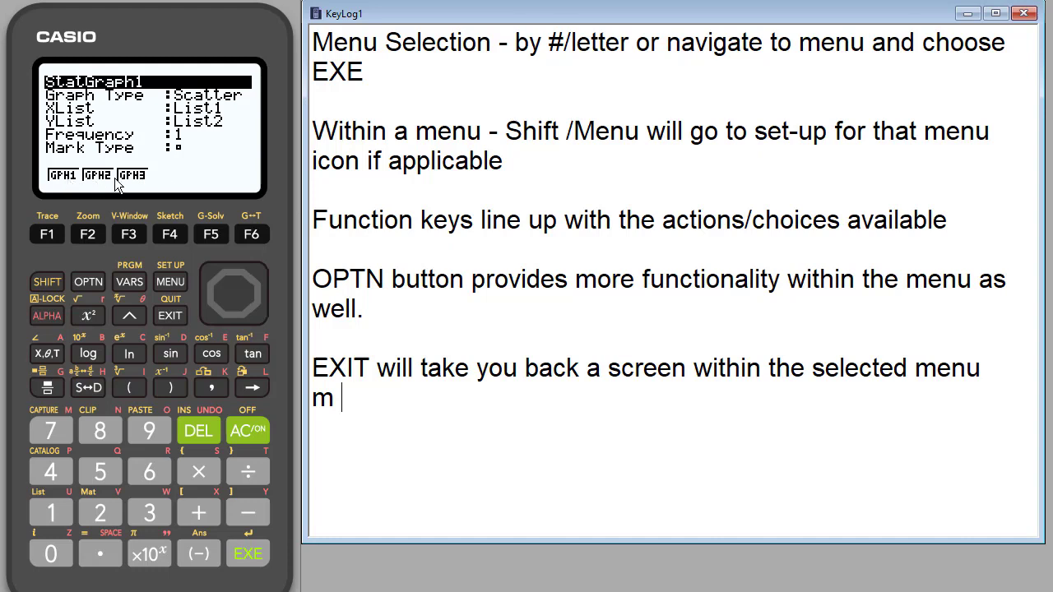
click(232, 315)
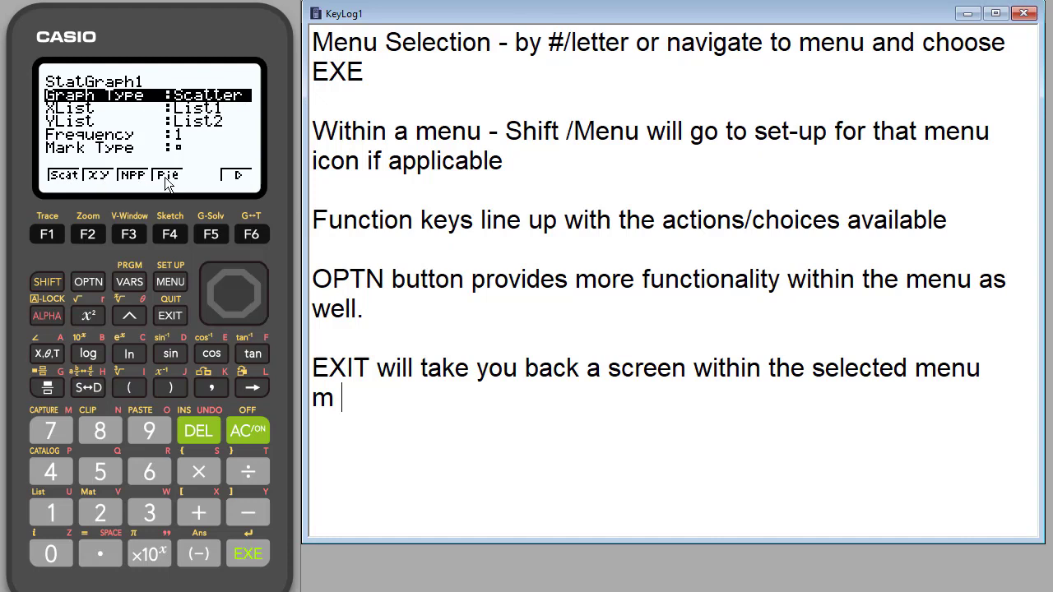
click(250, 236)
click(251, 236)
click(252, 235)
click(254, 236)
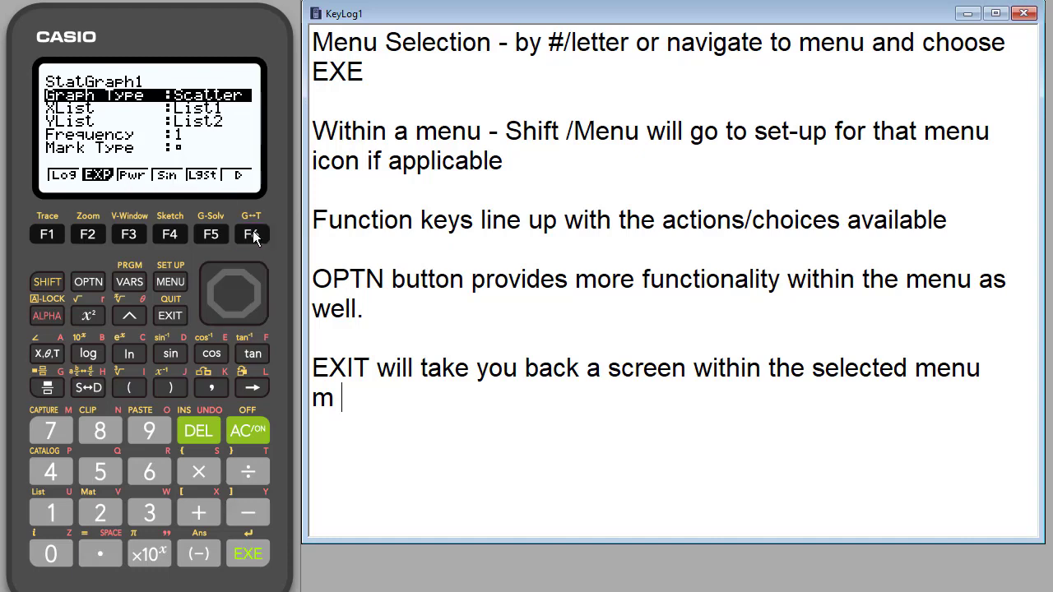
click(251, 234)
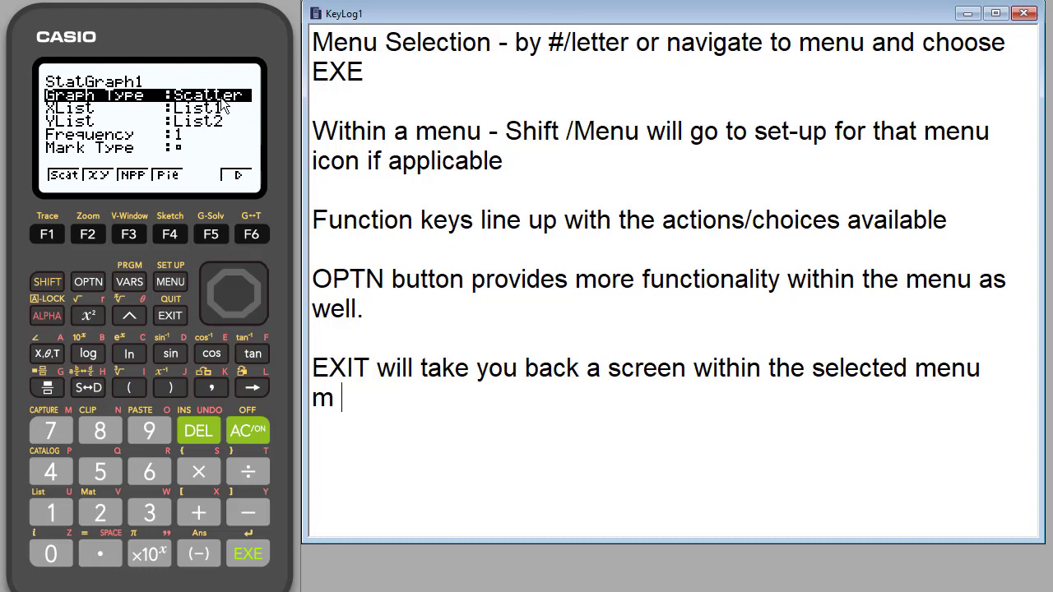
click(236, 234)
click(129, 236)
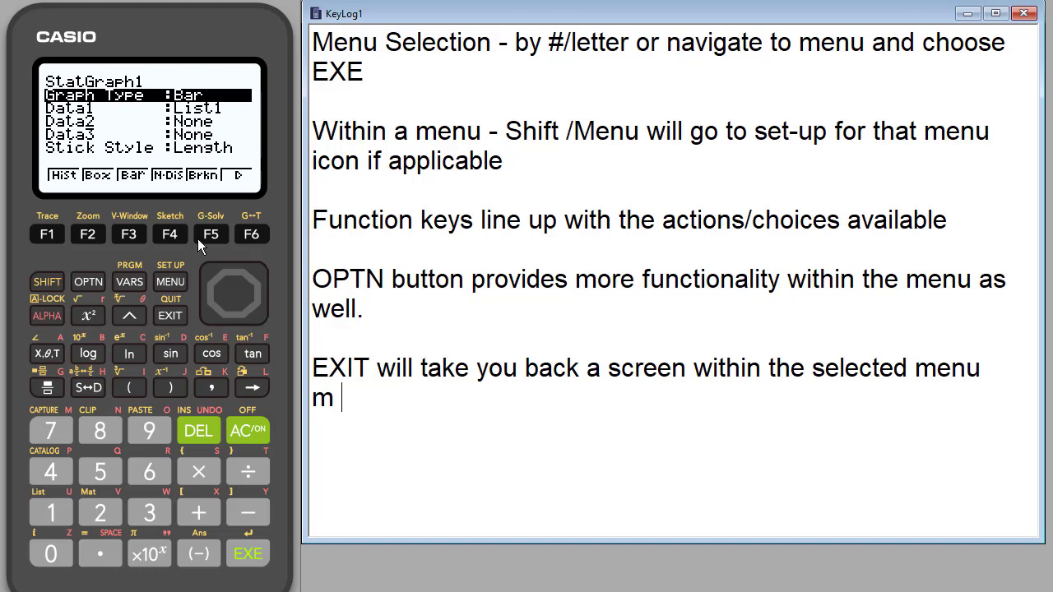
- Reopen StatGraph1 settings and set Graph Type to MedBox
click(173, 315)
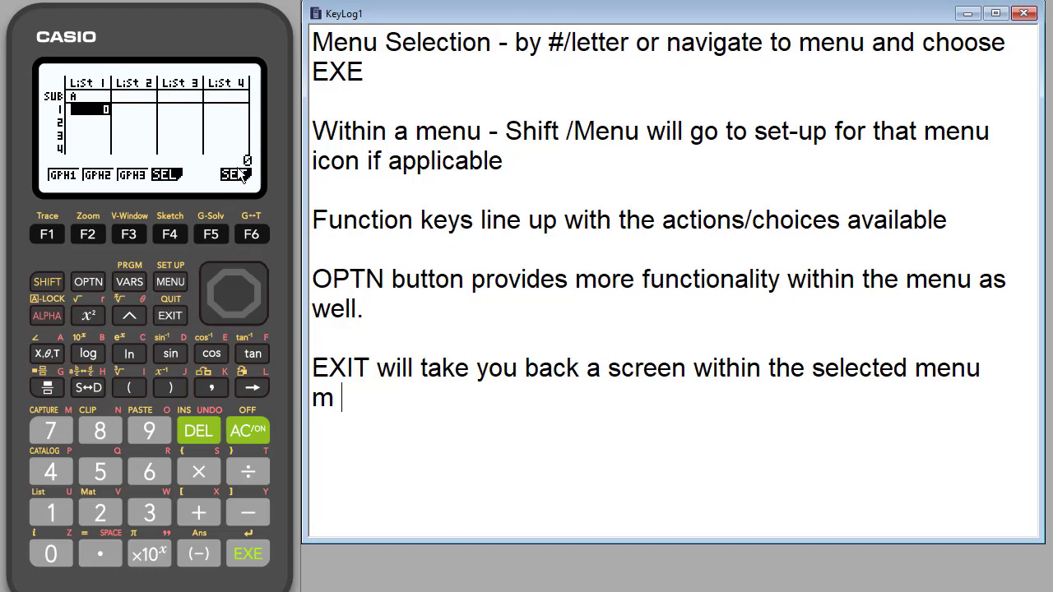
click(251, 235)
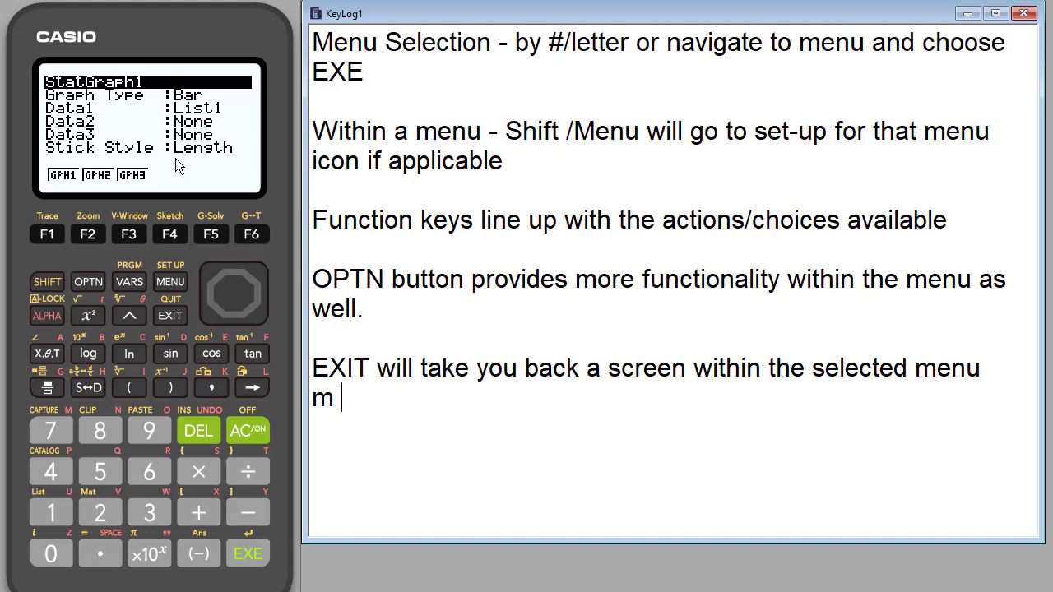
click(235, 322)
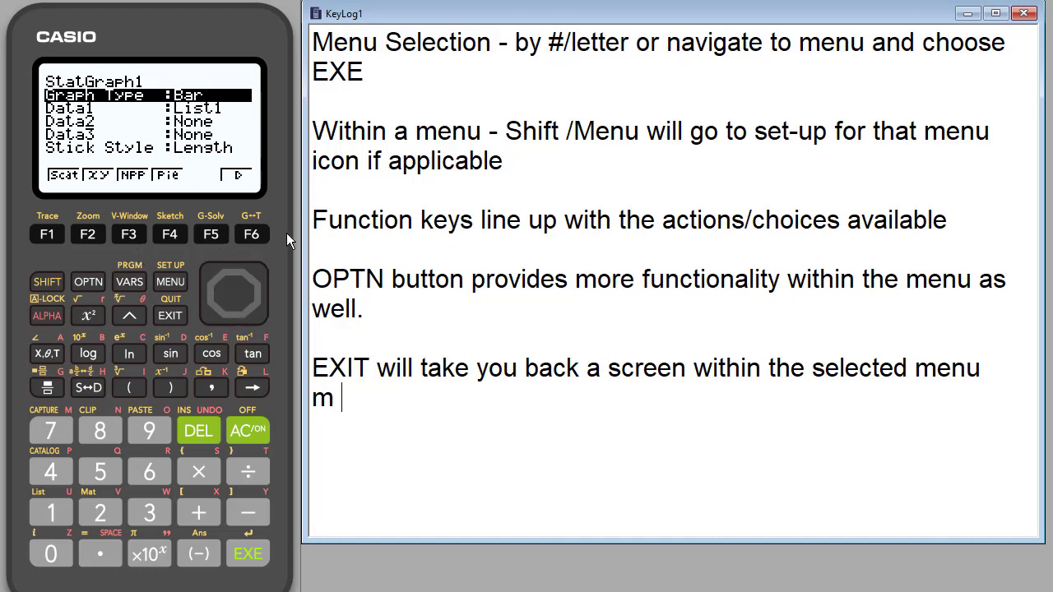
click(251, 234)
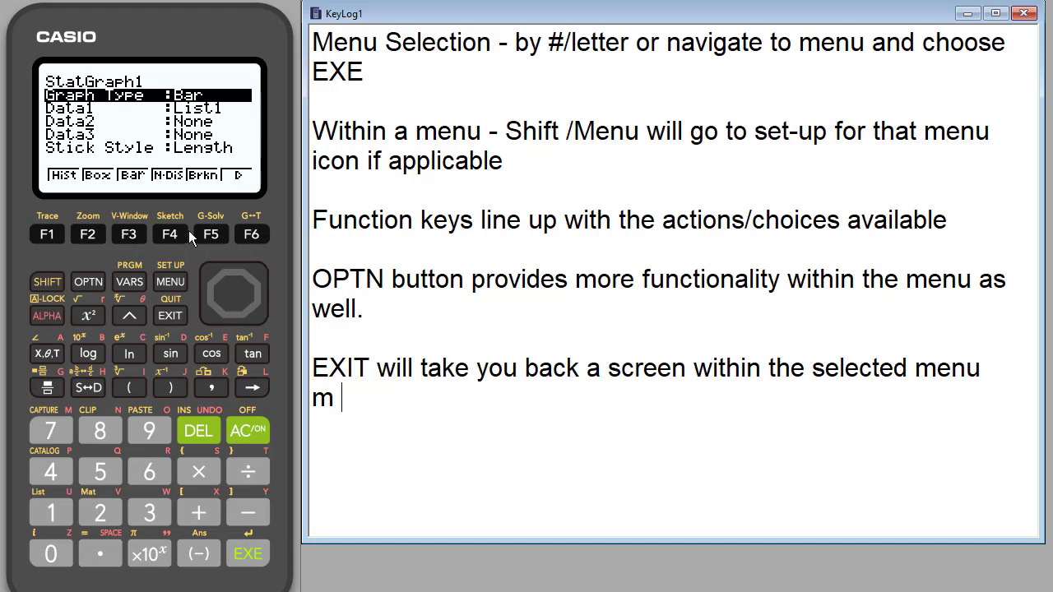
click(99, 232)
- Exit back to the list editor and open the CALC options
click(172, 317)
click(169, 315)
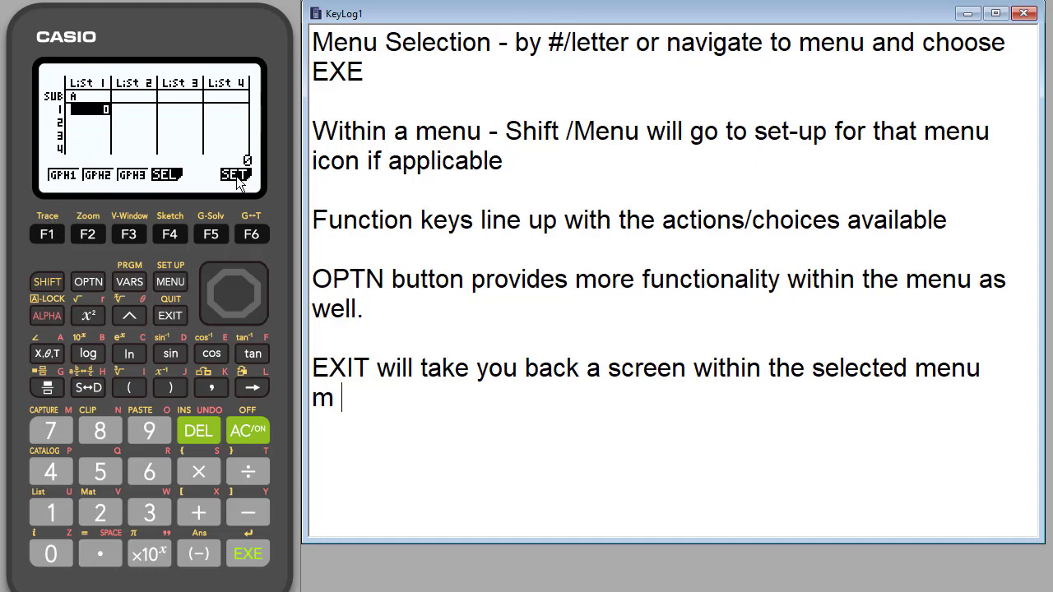
click(166, 317)
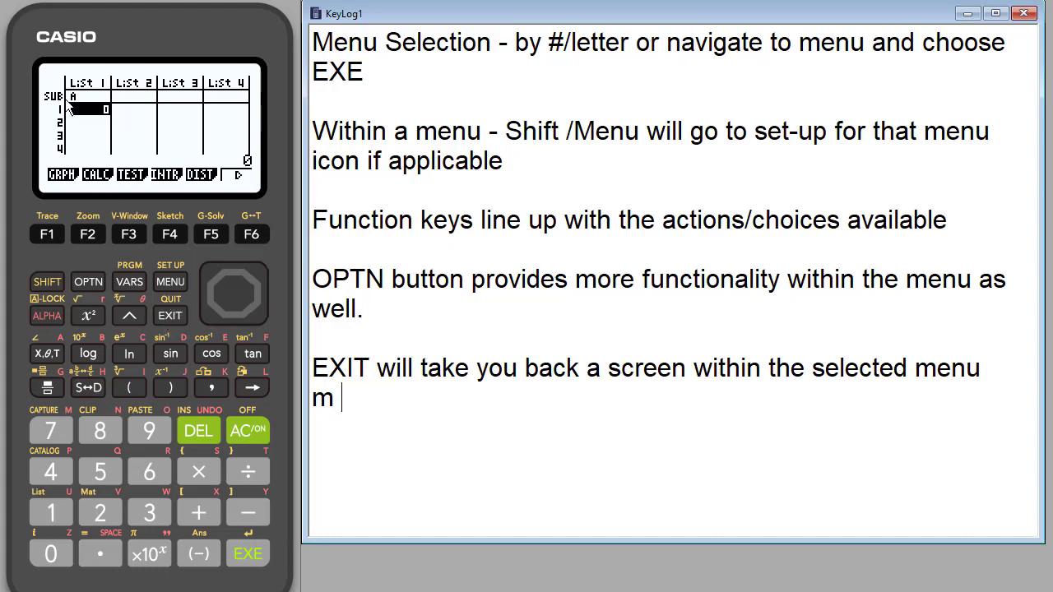
click(89, 235)
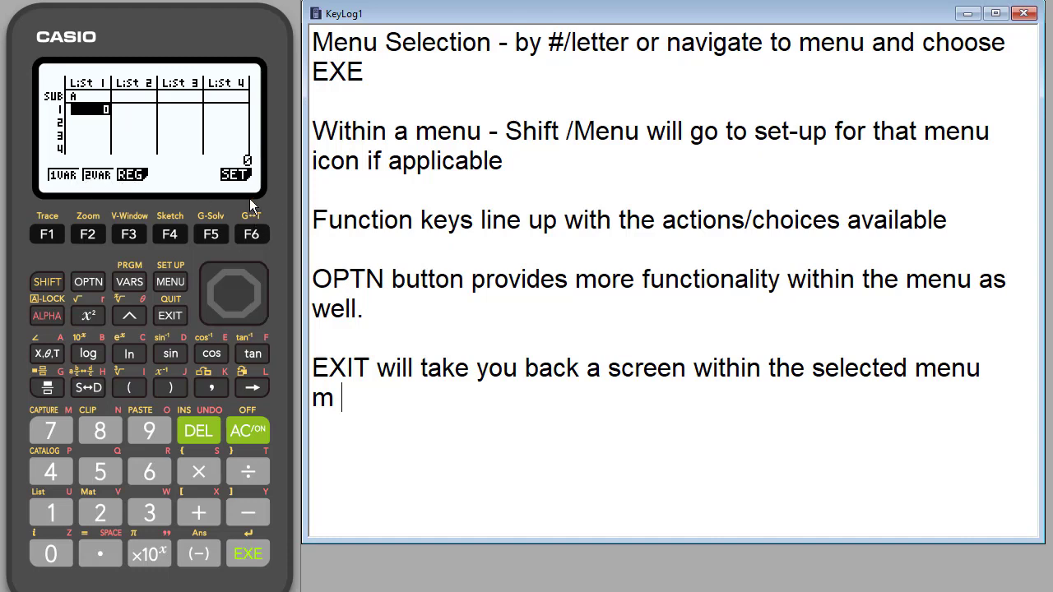
- View the CALC settings, then page through the REG model types before exiting
click(256, 238)
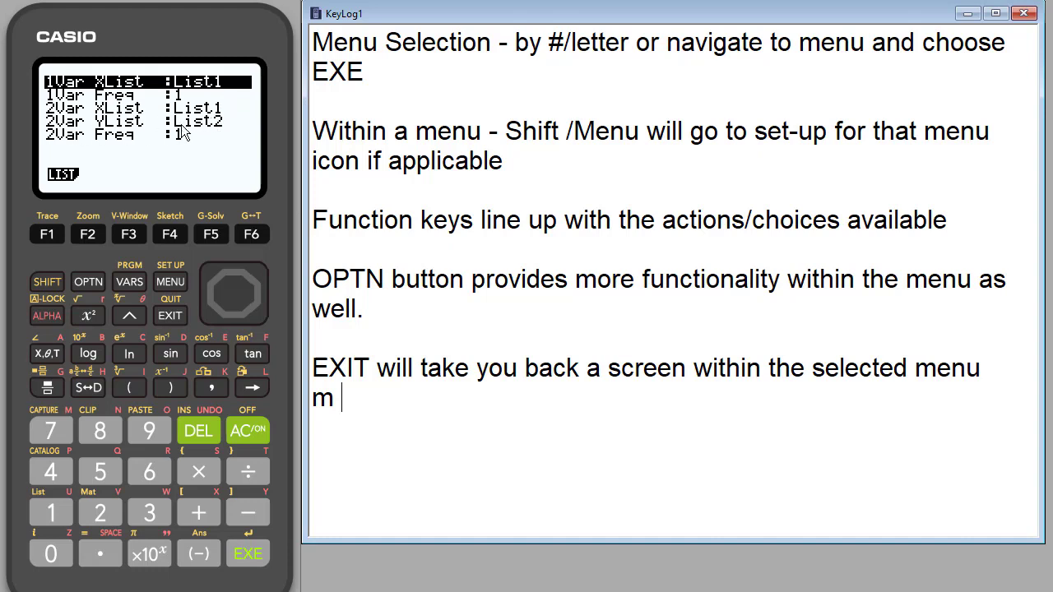
click(170, 316)
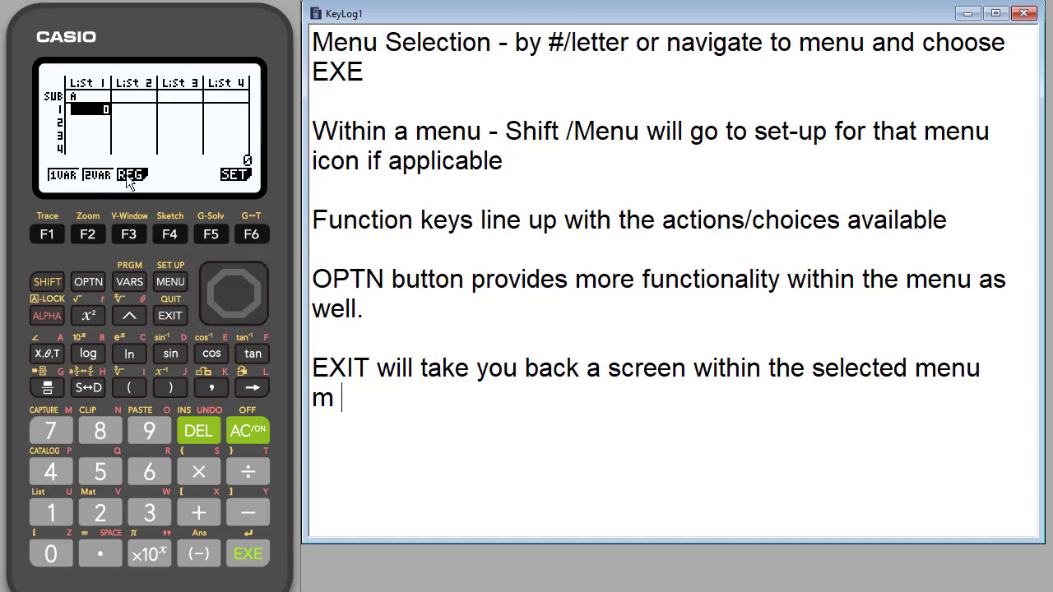
click(128, 236)
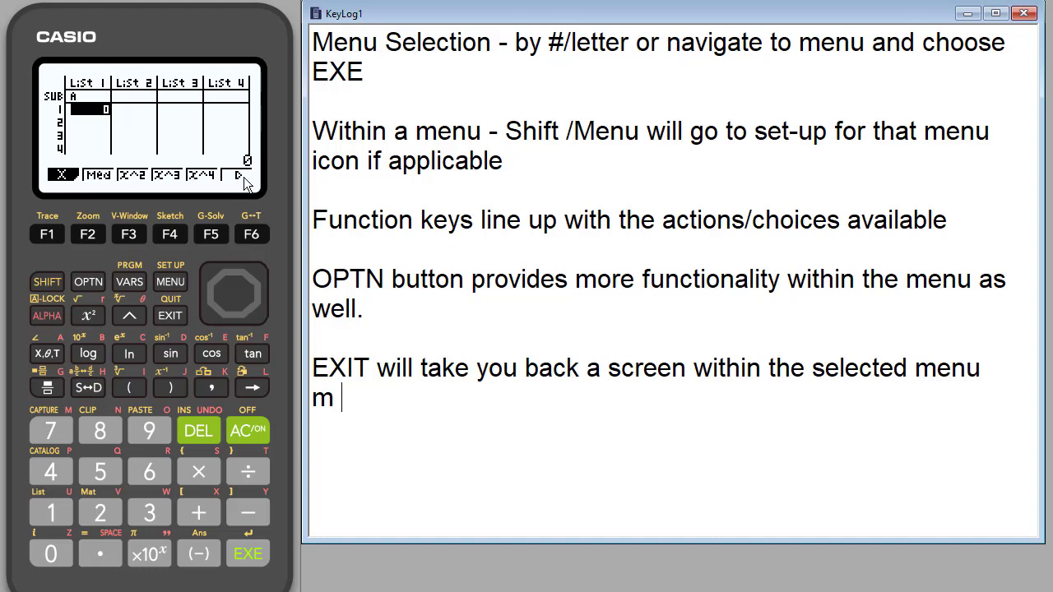
click(252, 236)
click(253, 236)
click(255, 236)
click(172, 318)
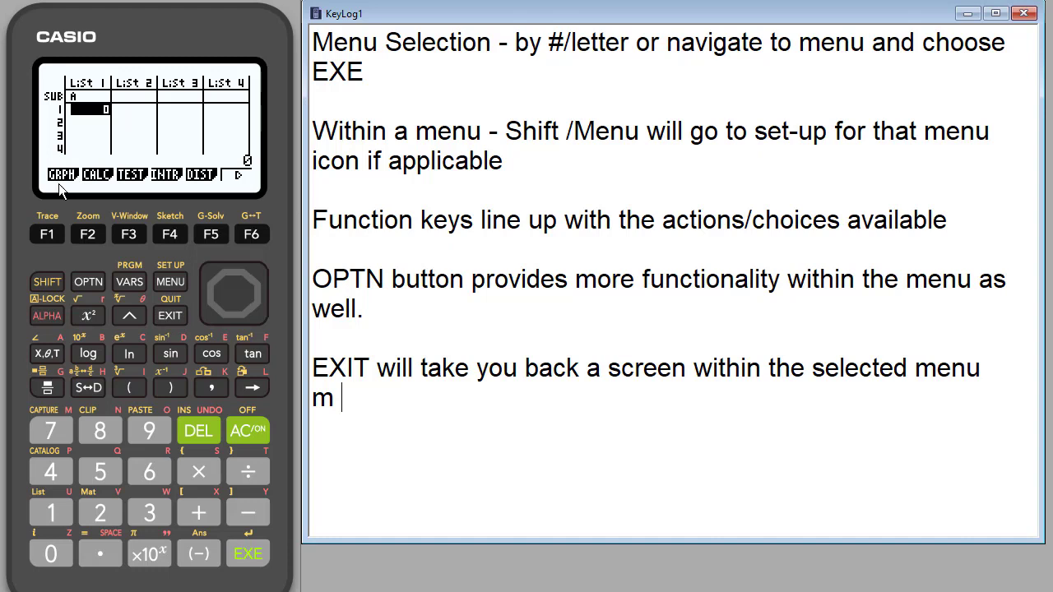
- Under TEST, view the Z and t test variants, then exit to the main functions
click(130, 236)
click(51, 235)
click(51, 237)
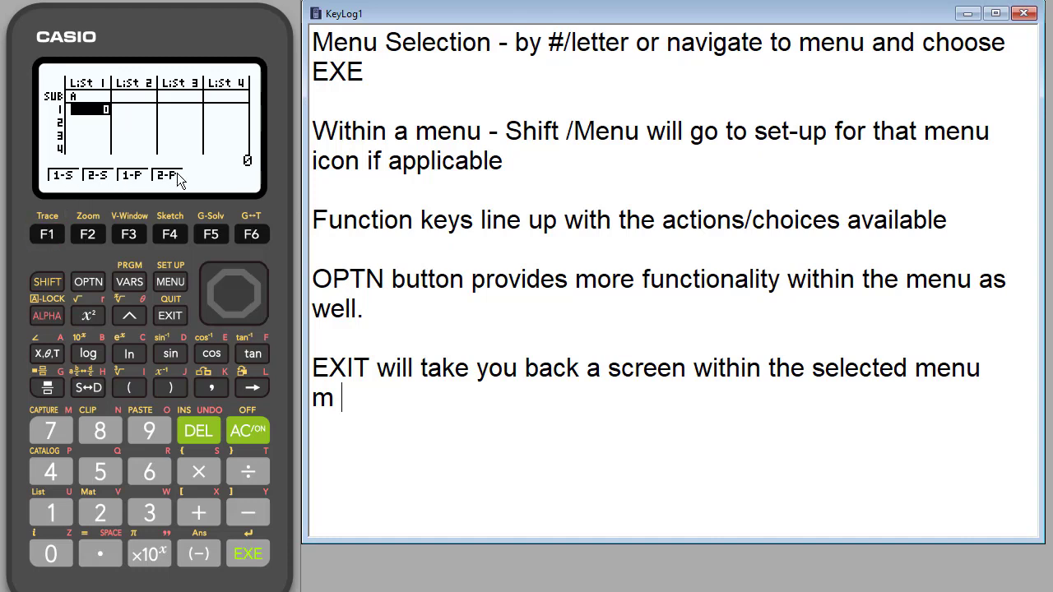
click(168, 315)
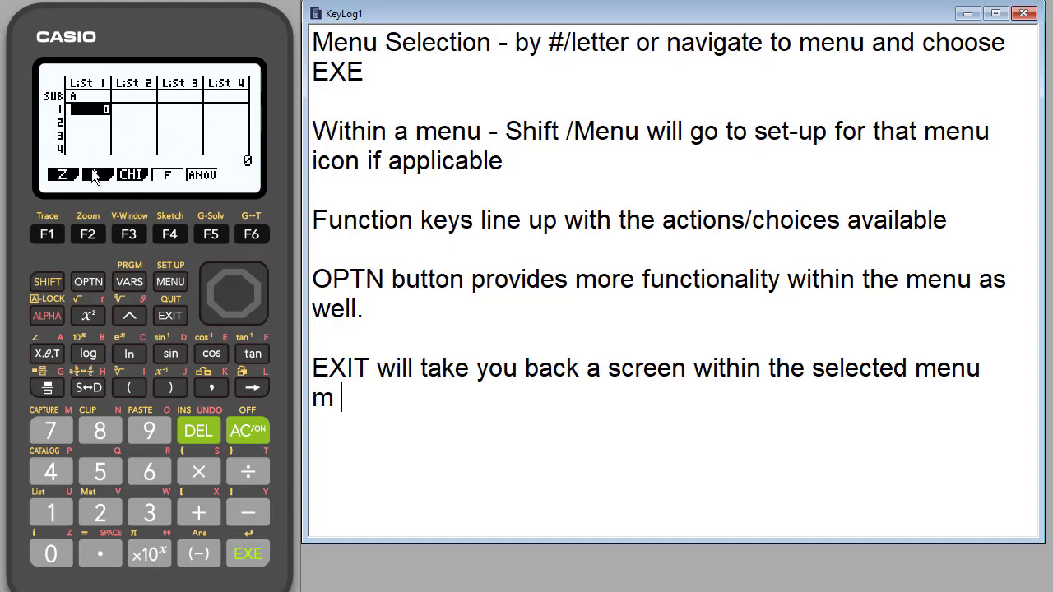
click(94, 235)
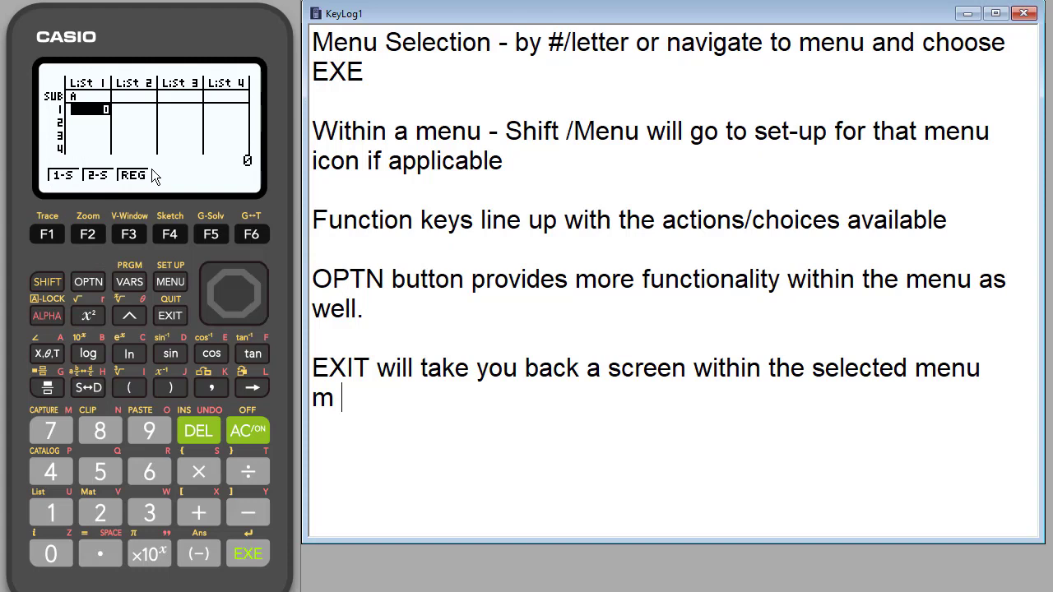
click(172, 317)
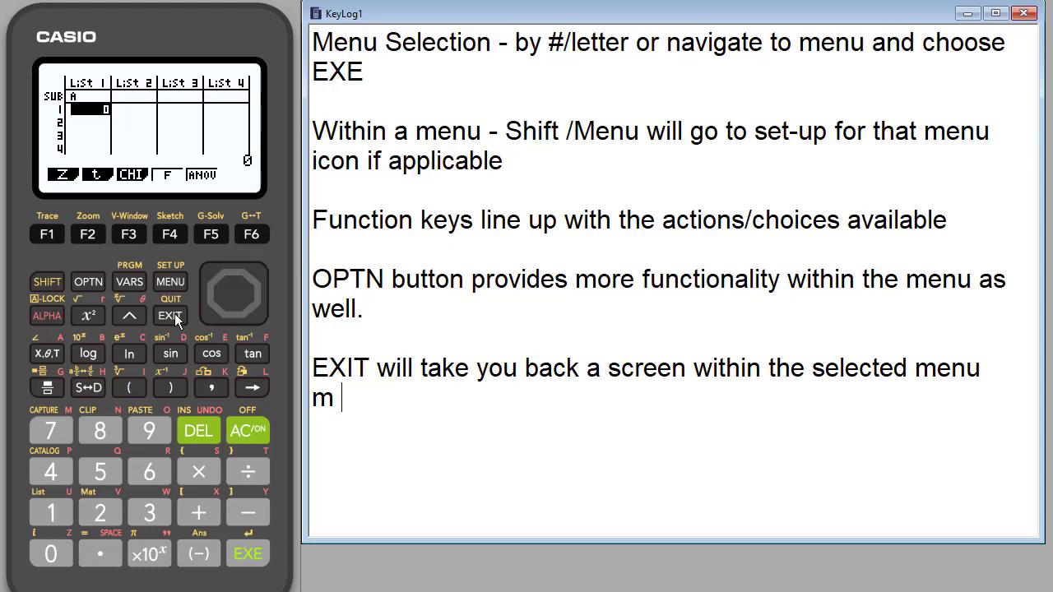
click(172, 317)
- View the INTR choices, then DIST distributions including Poisson and geometric
click(176, 236)
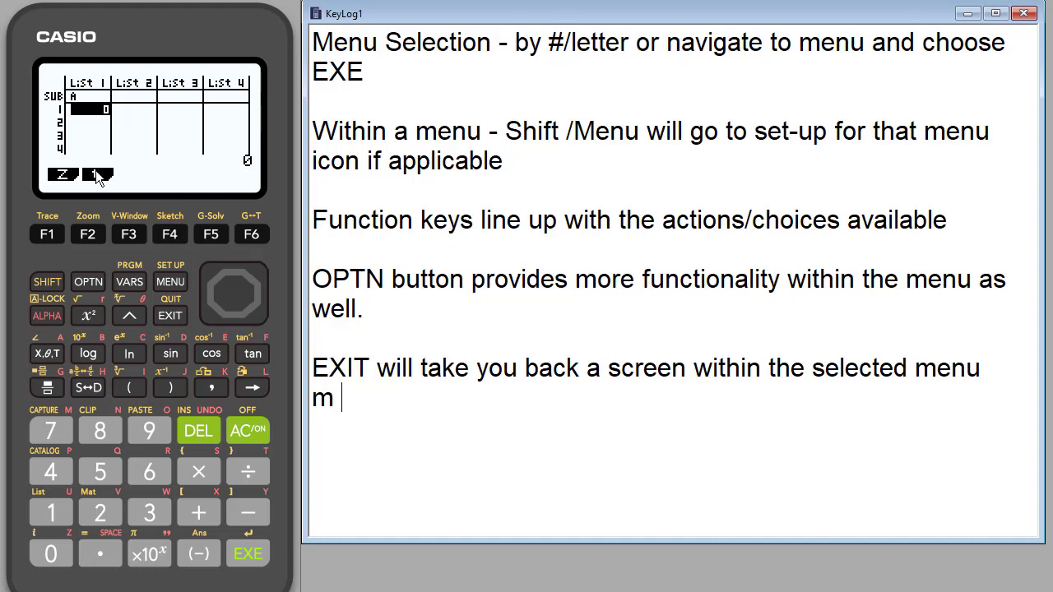
click(170, 315)
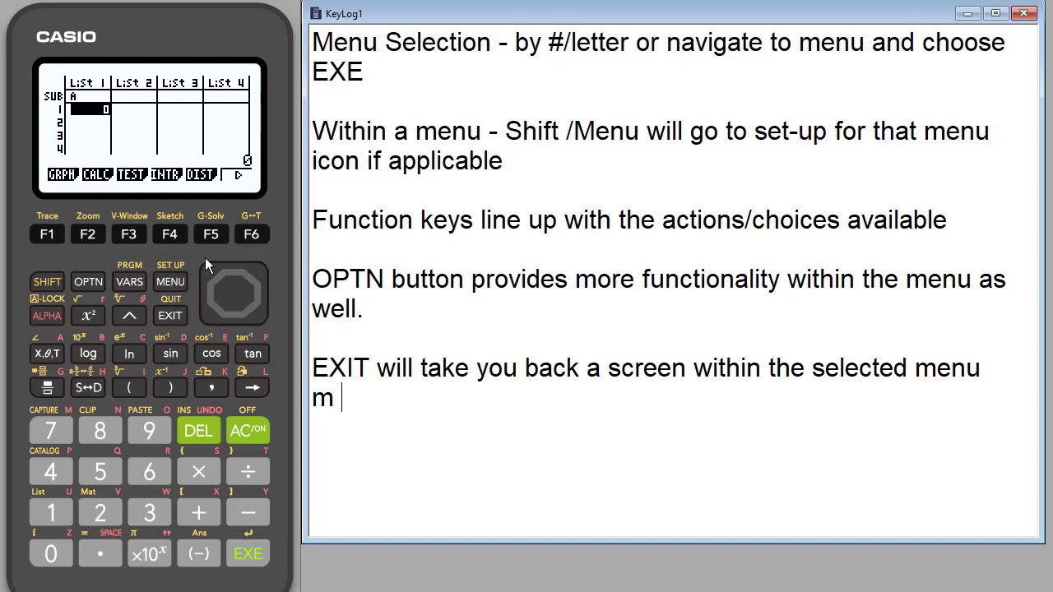
click(211, 234)
click(256, 237)
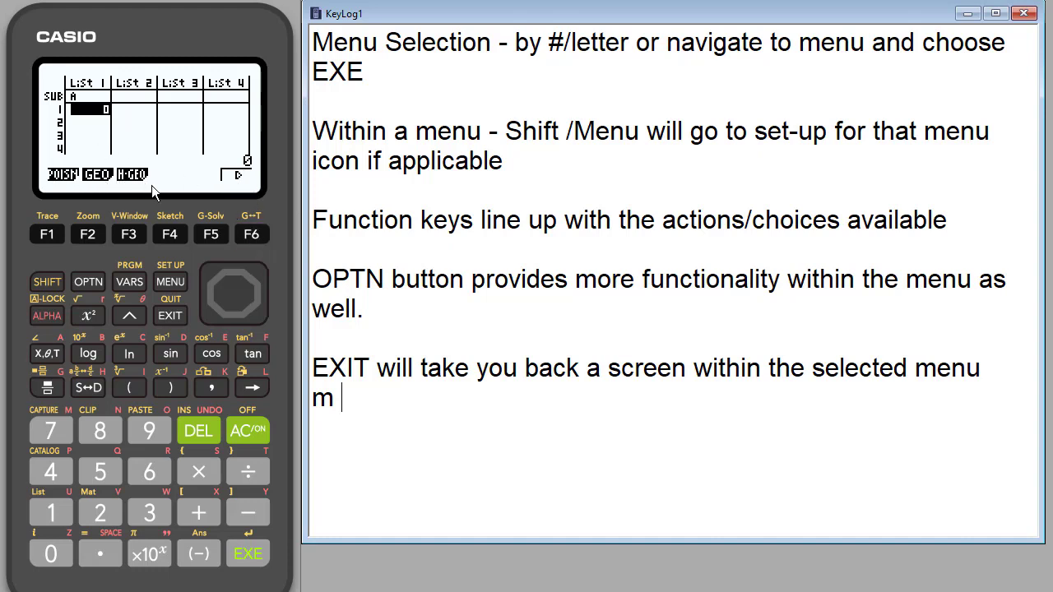
click(168, 316)
- View the TOOL sort options, then cycle function pages past CSV back to GRPH/CALC
click(254, 234)
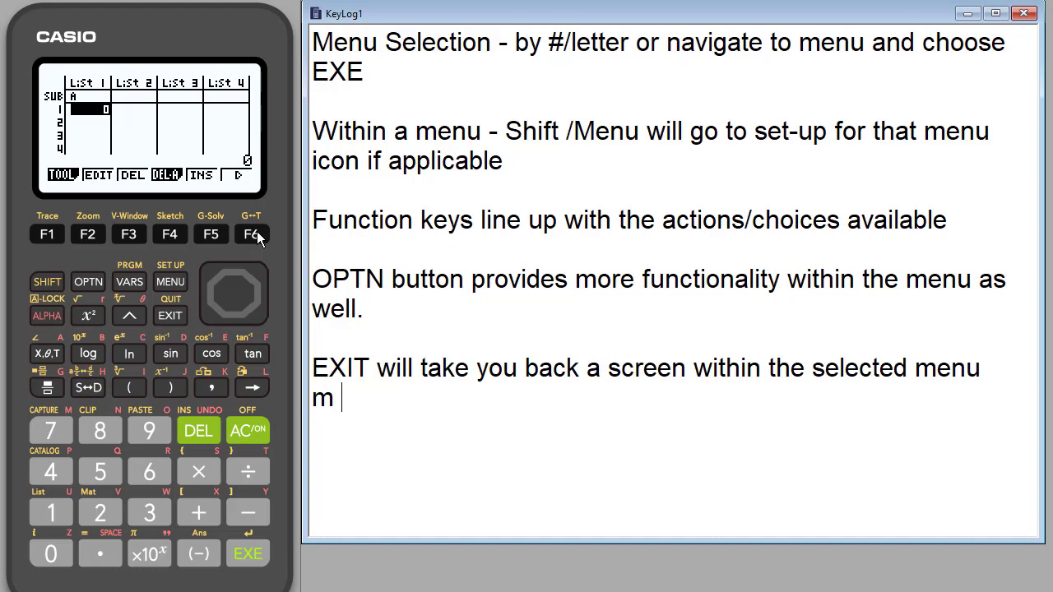
click(51, 237)
click(161, 317)
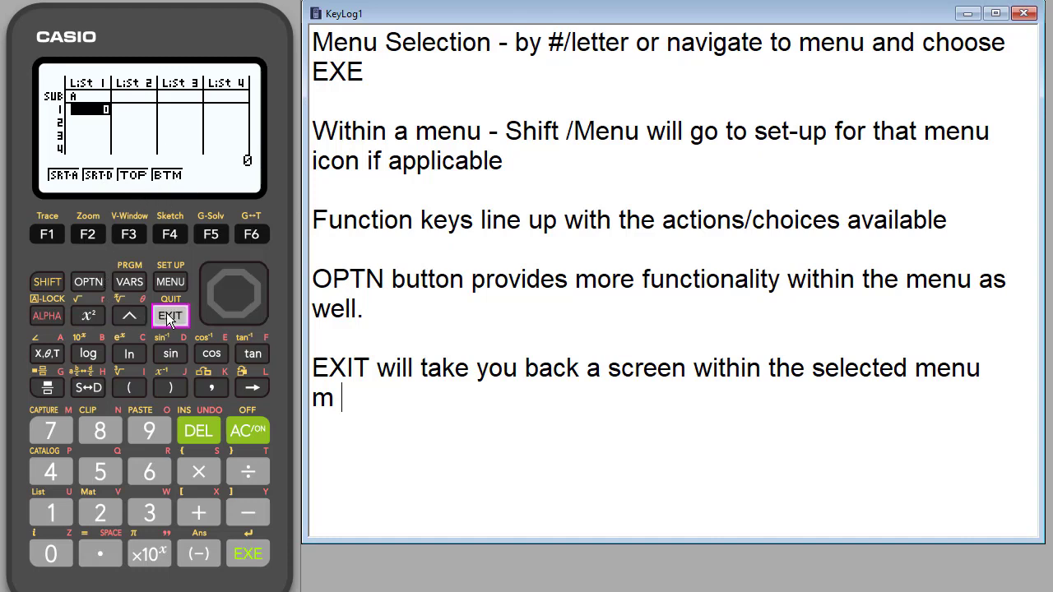
click(168, 319)
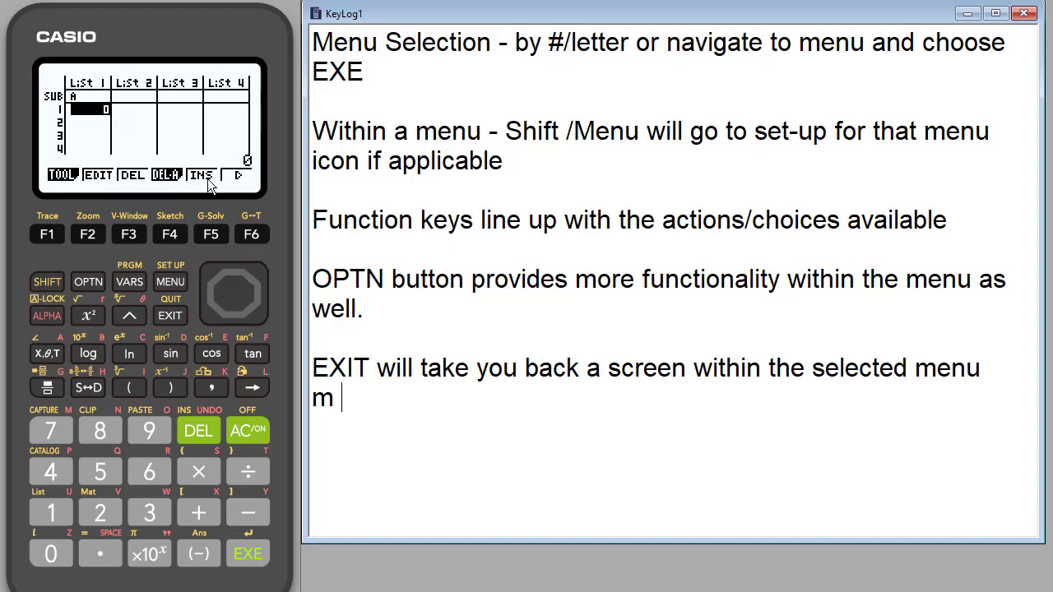
click(255, 234)
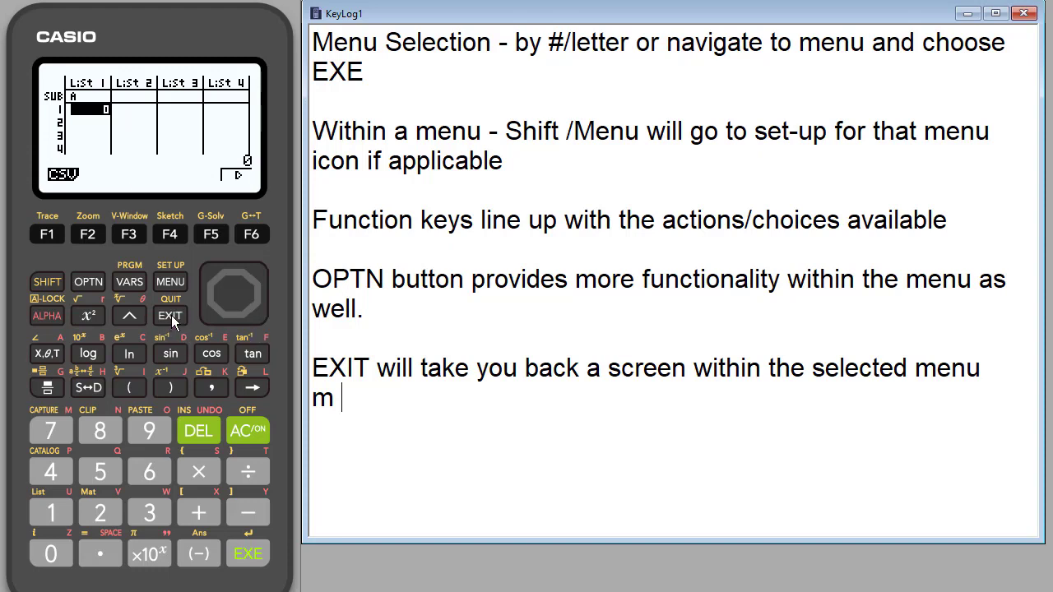
click(251, 236)
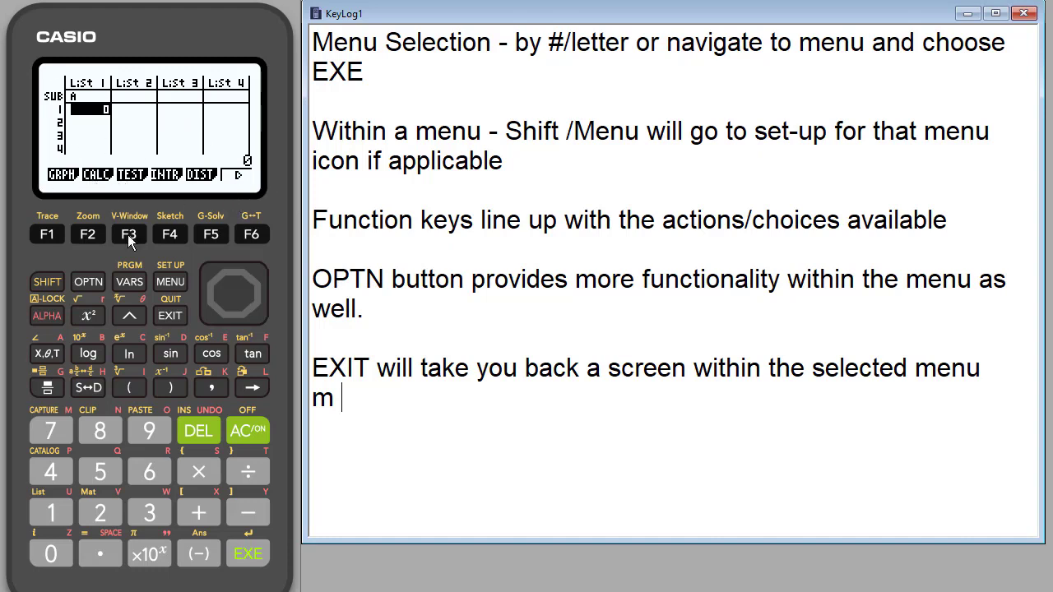
- Browse the OPTN complex-number (CPLX) functions and return to the option categories
click(90, 283)
click(88, 234)
click(170, 316)
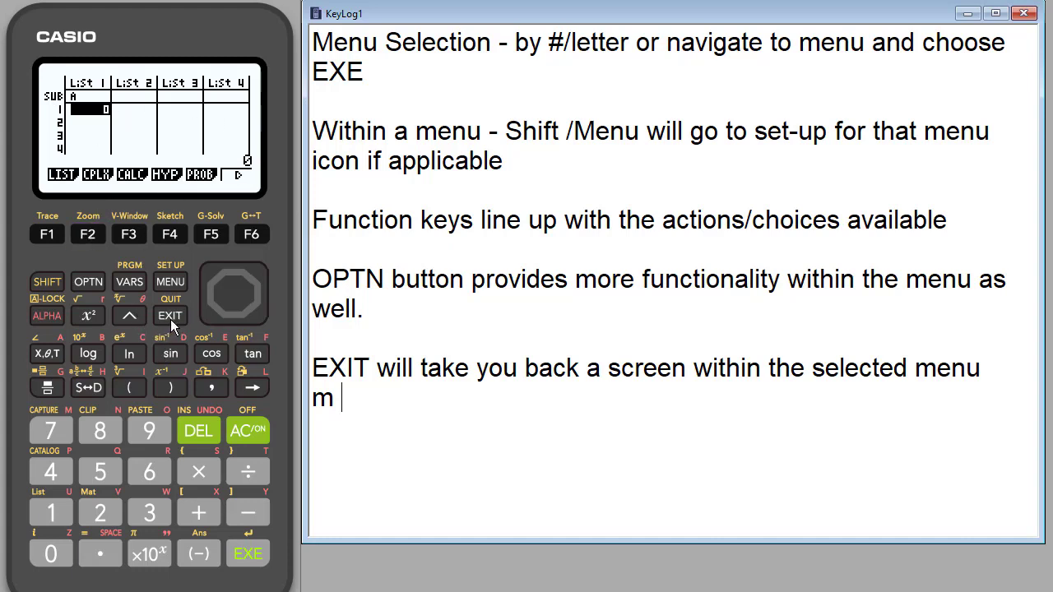
- View both pages of the OPTN calculus (CALC) functions
click(135, 236)
click(251, 235)
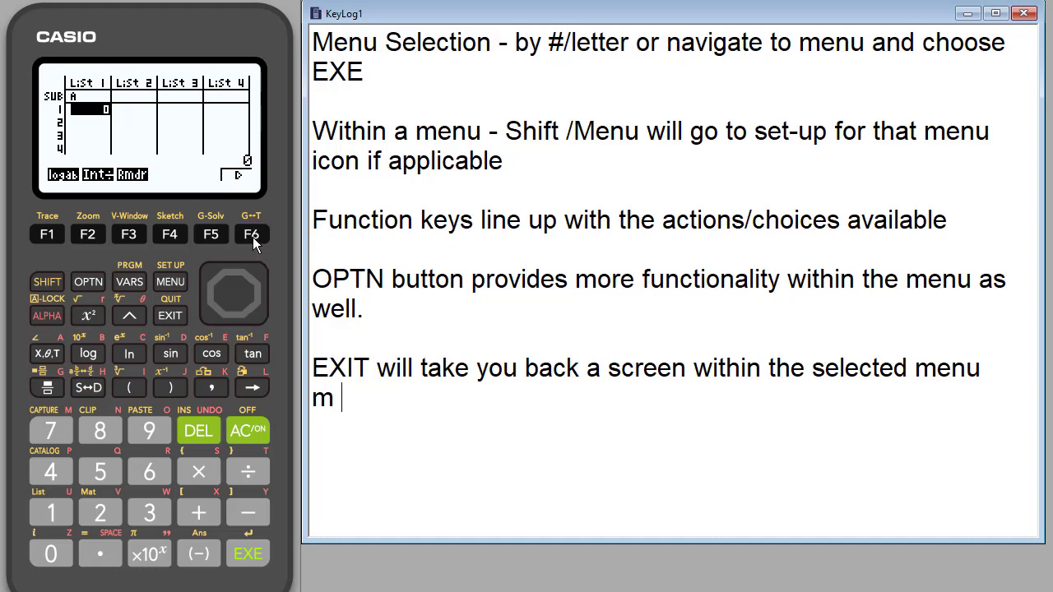
click(170, 318)
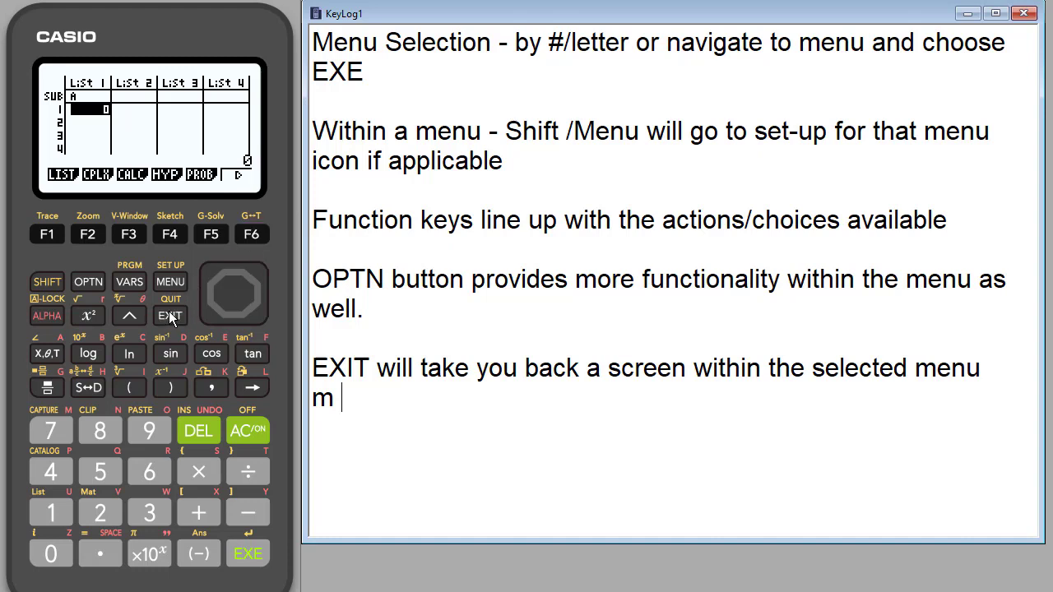
- View the hyperbolic (HYP) functions, then exit back to the STAT list editor's main choices
click(170, 237)
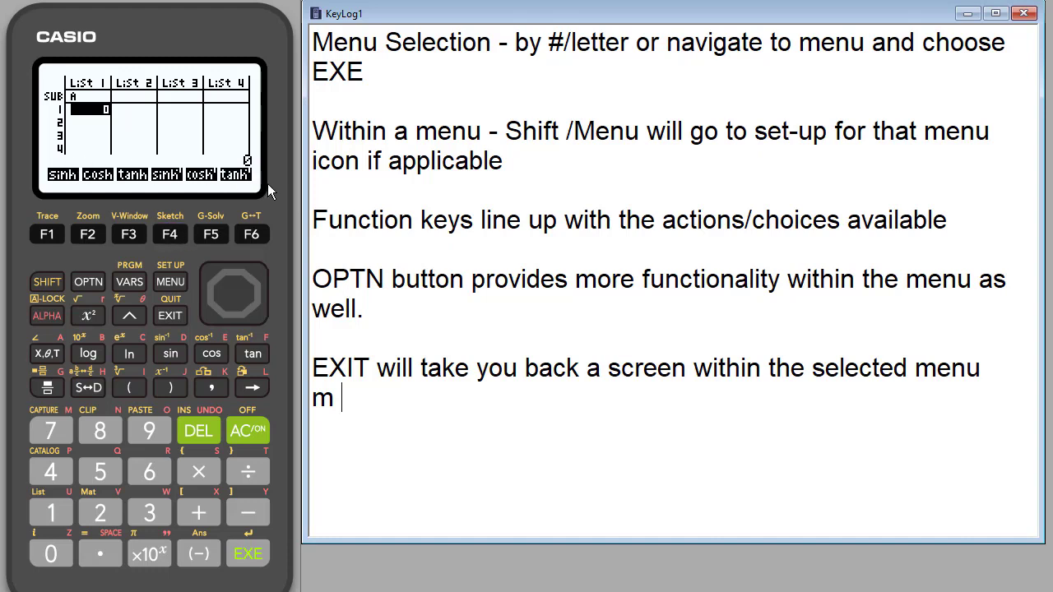
click(167, 312)
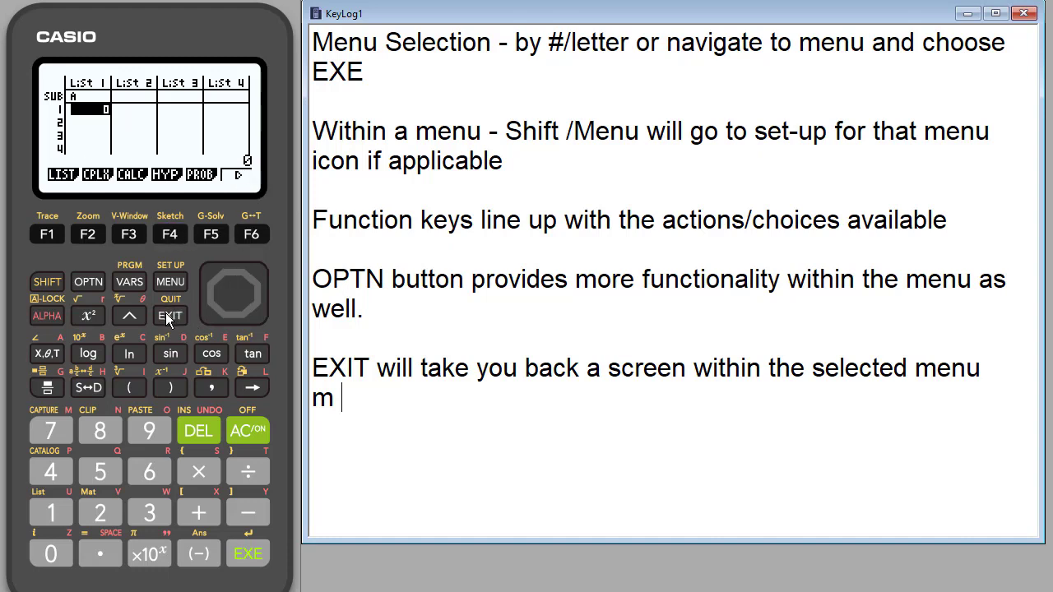
click(172, 316)
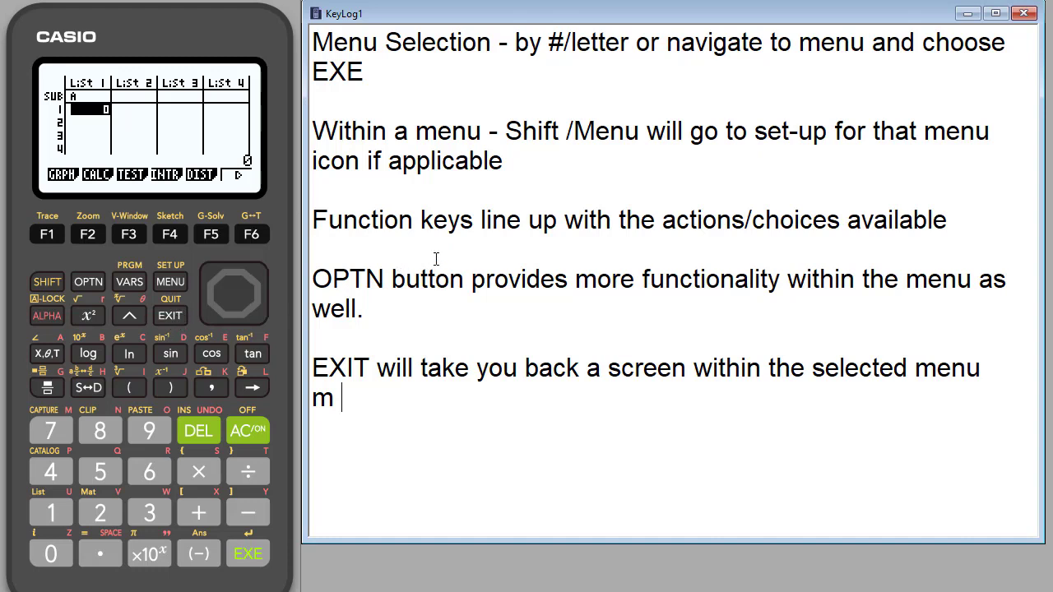